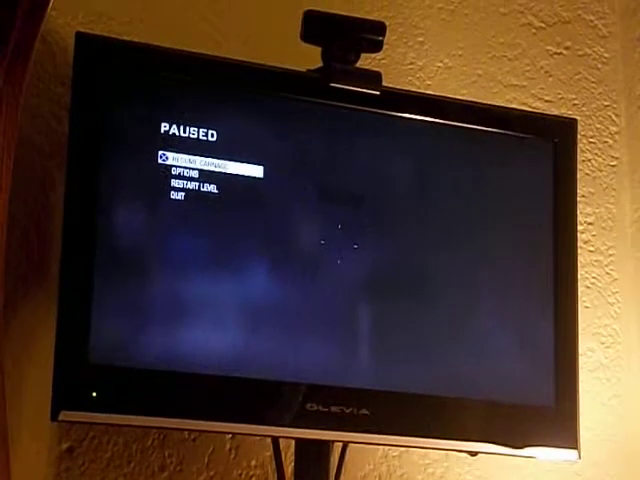
pyautogui.press('Down')
pyautogui.press('super')
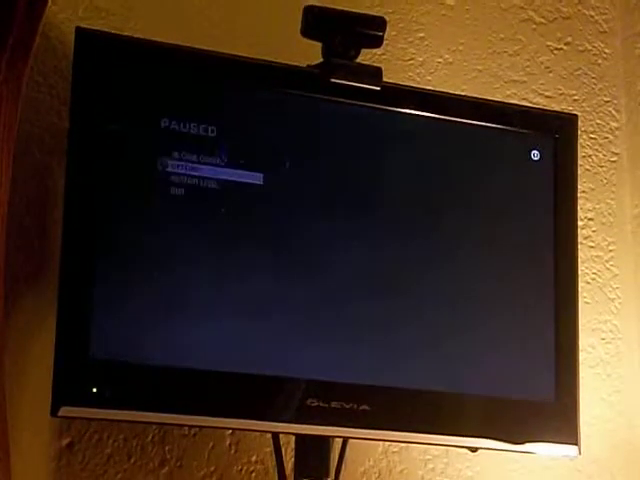
pyautogui.press('Right')
pyautogui.press('Right')
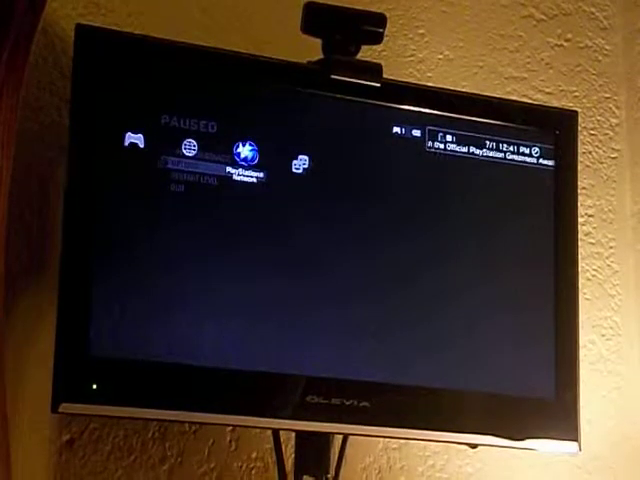
pyautogui.press('Right')
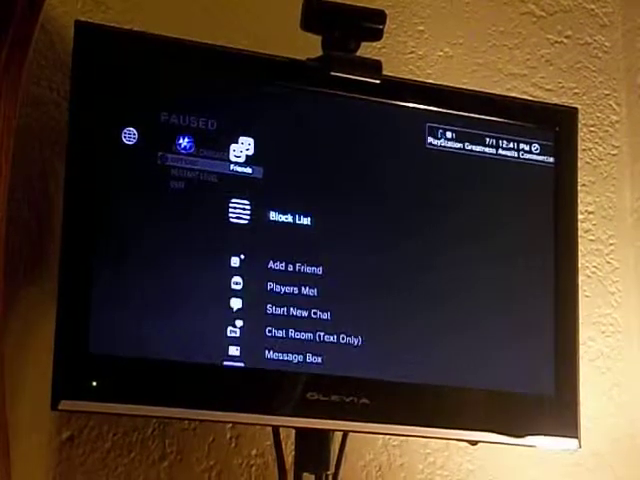
pyautogui.press('Down')
pyautogui.press('Down')
pyautogui.press('Down')
pyautogui.press('Down')
pyautogui.press('Down')
pyautogui.press('Down')
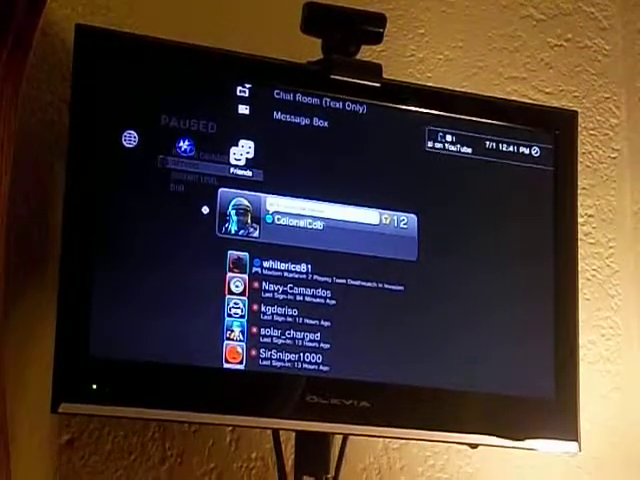
pyautogui.press('Down')
pyautogui.press('Down')
pyautogui.press('Down')
pyautogui.press('Down')
pyautogui.press('Down')
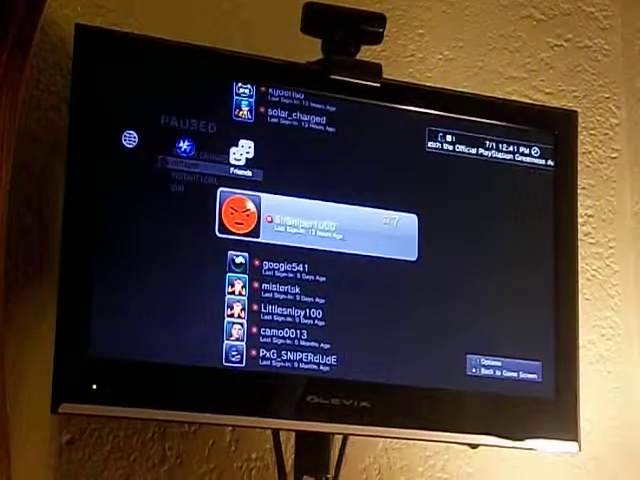
pyautogui.press('Escape')
pyautogui.press('Return')
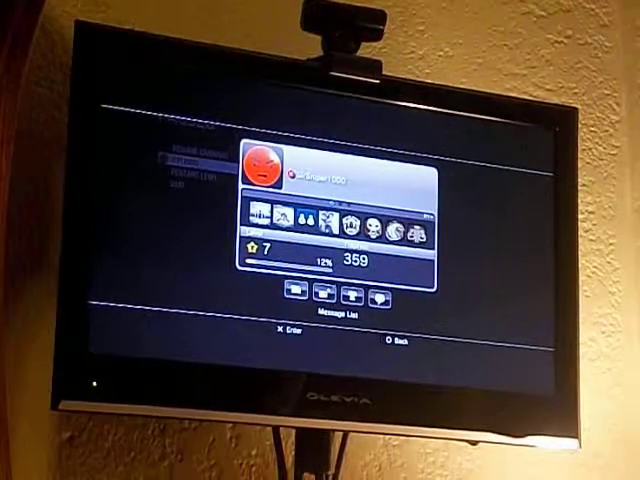
pyautogui.press('Escape')
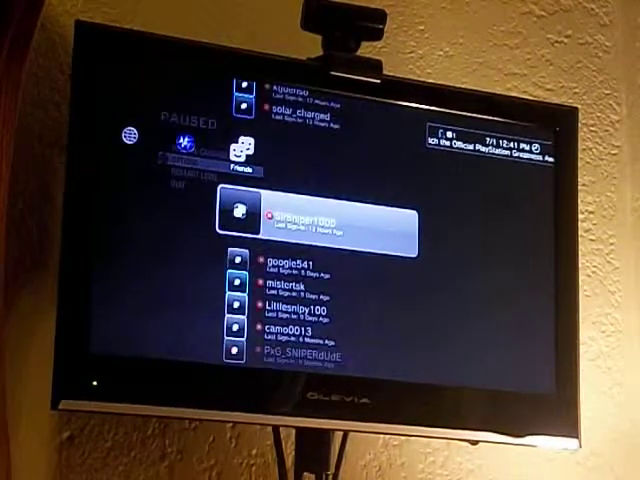
pyautogui.press('Up')
pyautogui.press('Up')
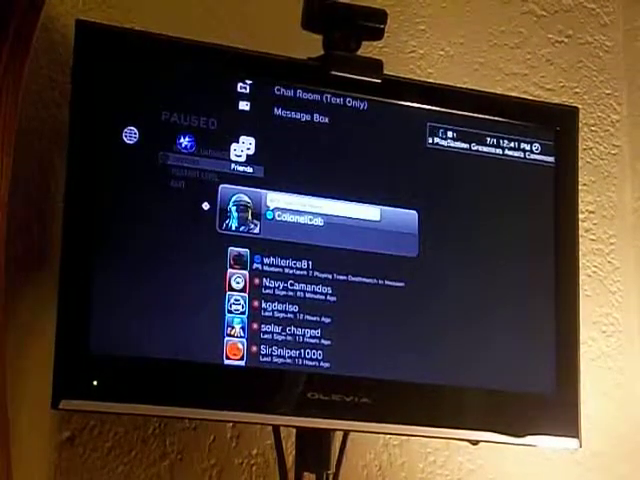
pyautogui.press('Return')
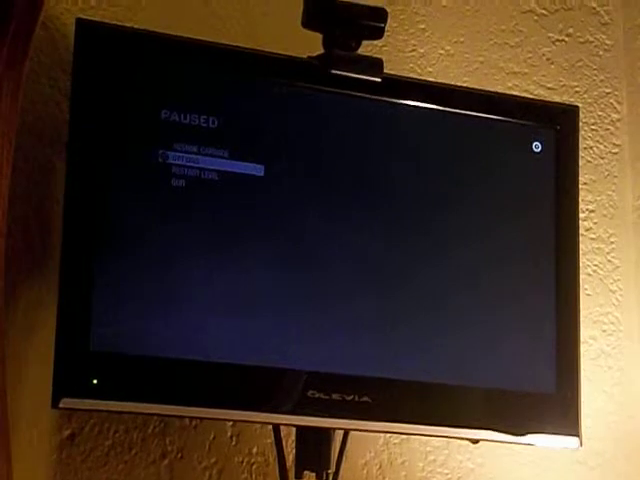
pyautogui.press('super')
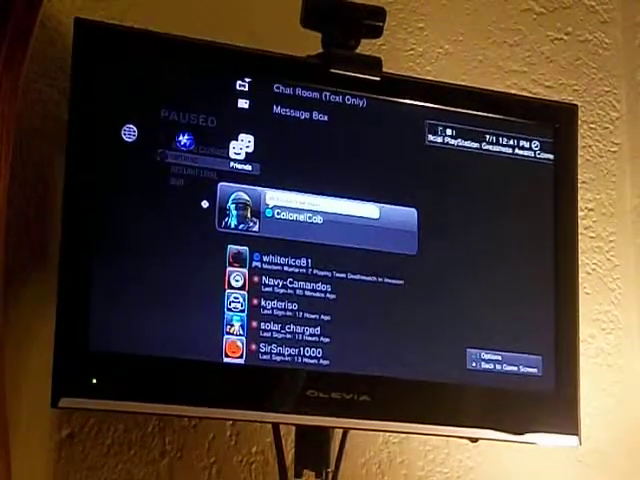
pyautogui.press('Down')
pyautogui.press('Down')
pyautogui.press('Left')
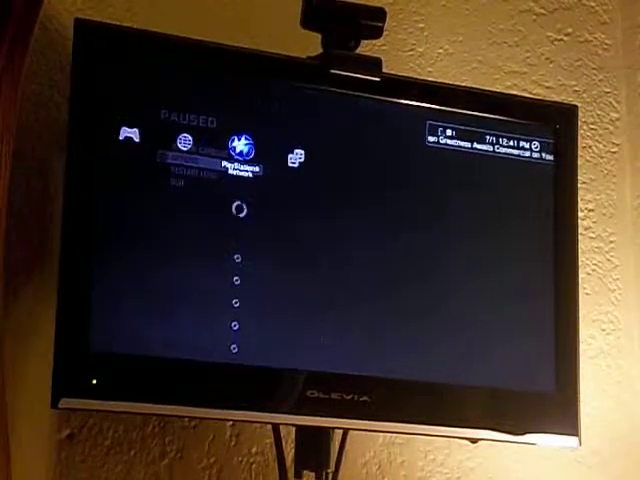
pyautogui.press('super')
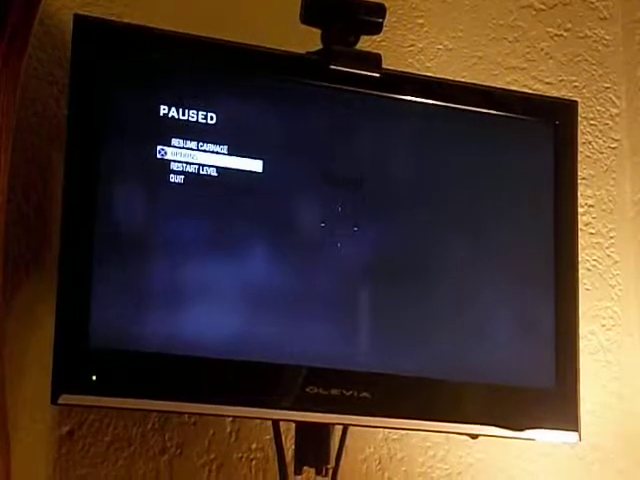